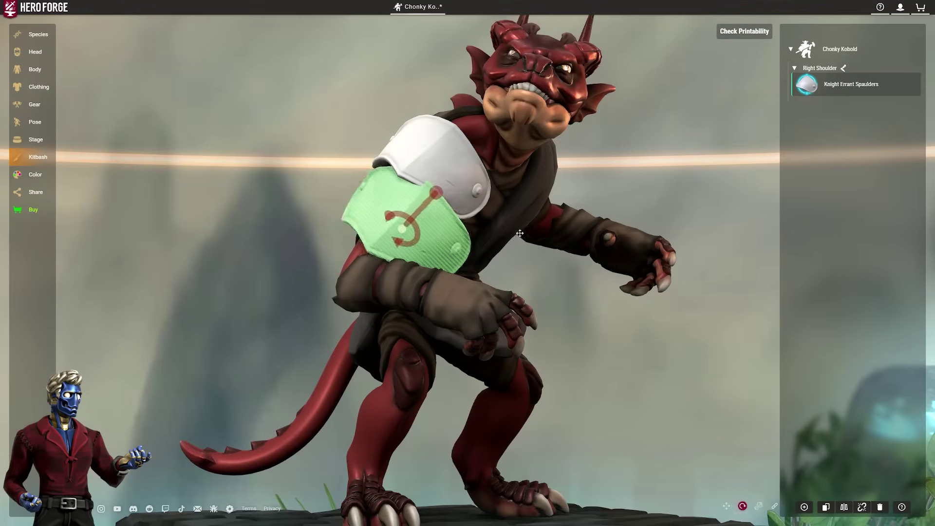
# - Orbit the camera to view the red Chonky Kobold from the front
pyautogui.moveTo(469, 211); pyautogui.dragTo(651, 426)
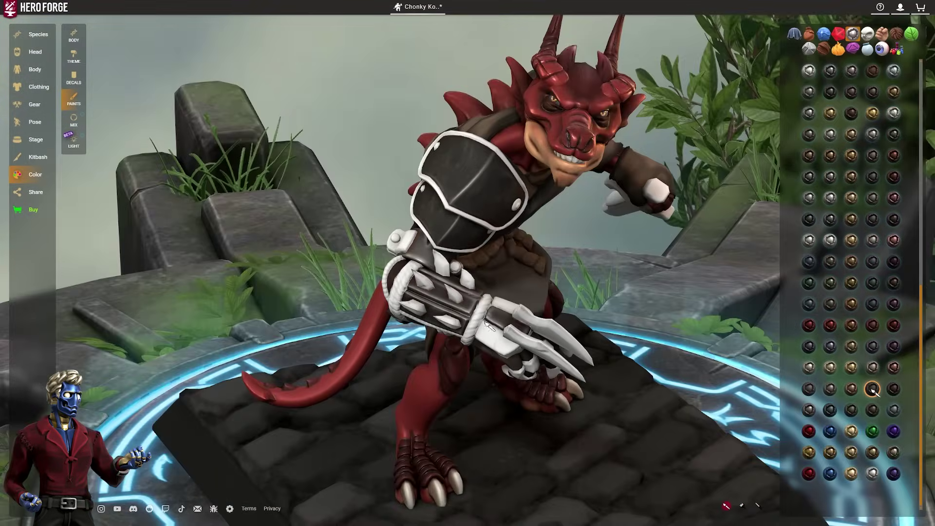
# - Paint the gauntlet claws Decaying Steel
pyautogui.click(871, 409)
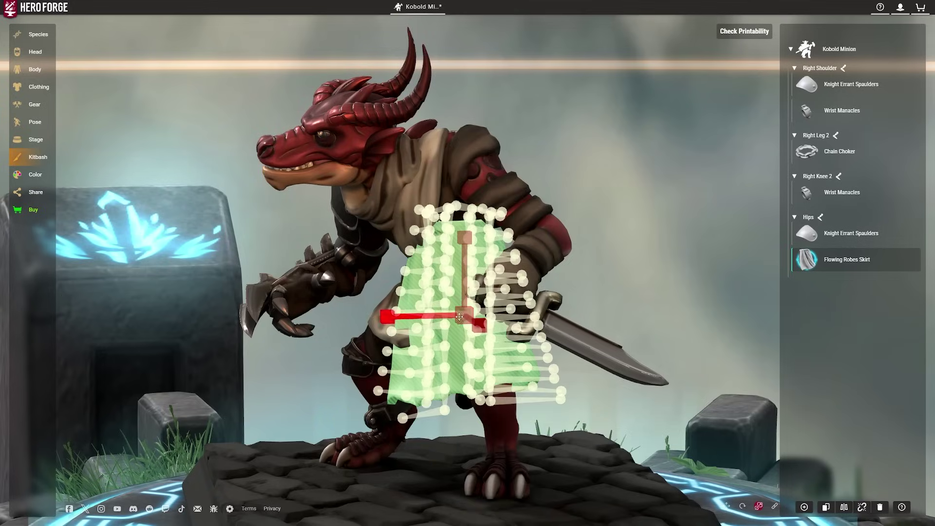
# - Reattach the Animal Skin Cloak to the kobold's spine, settled on its upper back
pyautogui.press('e')
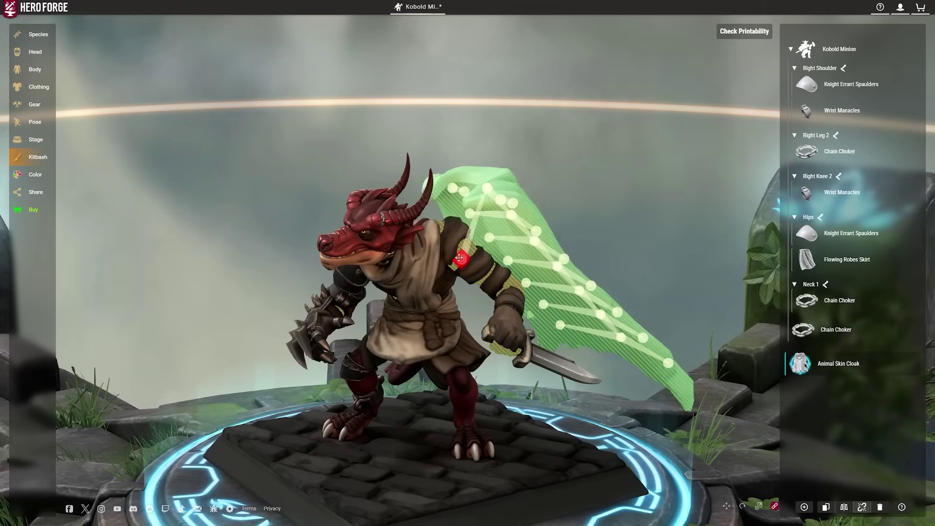
pyautogui.moveTo(456, 254); pyautogui.dragTo(494, 232)
pyautogui.moveTo(494, 233); pyautogui.dragTo(471, 293, button='right')
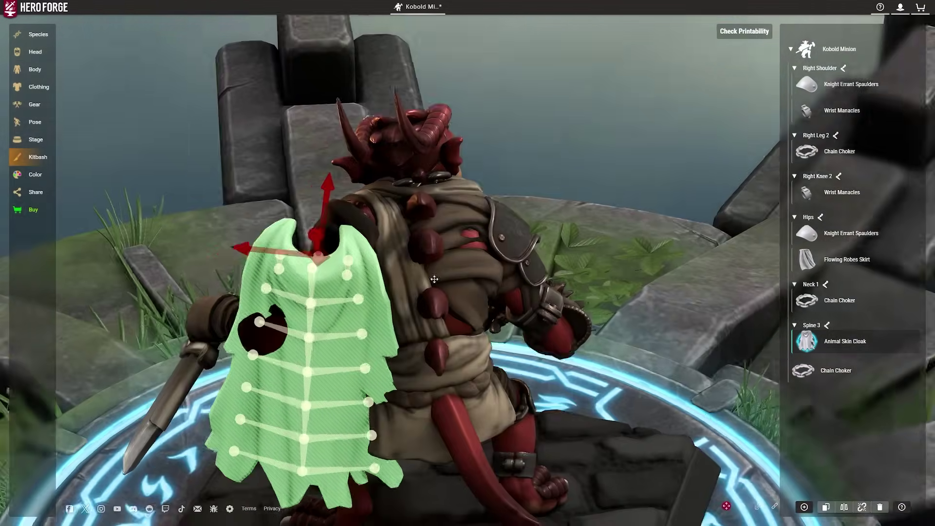
pyautogui.press('e')
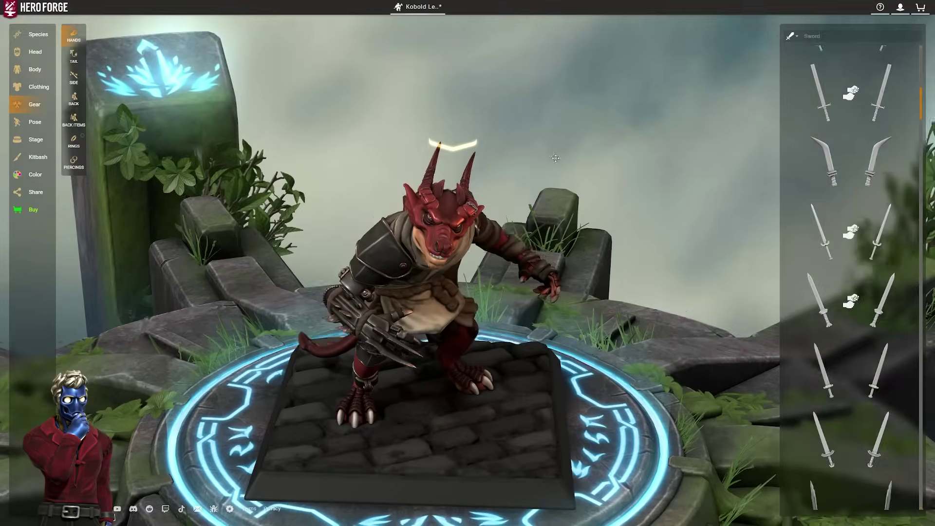
# - Bring up the shoulder armour choices in Gear > Shoulders
pyautogui.click(74, 78)
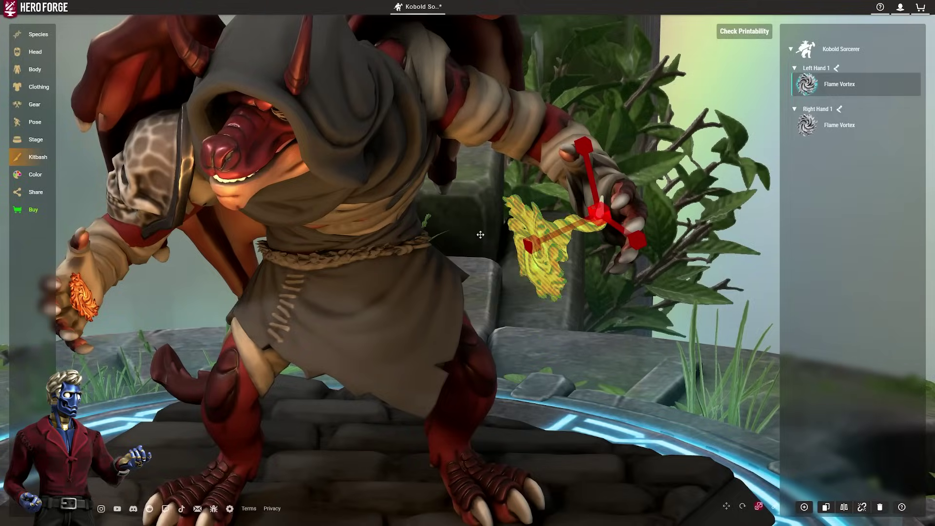
# - Switch the gizmo to move mode for positioning the Flame Vortex
pyautogui.click(727, 505)
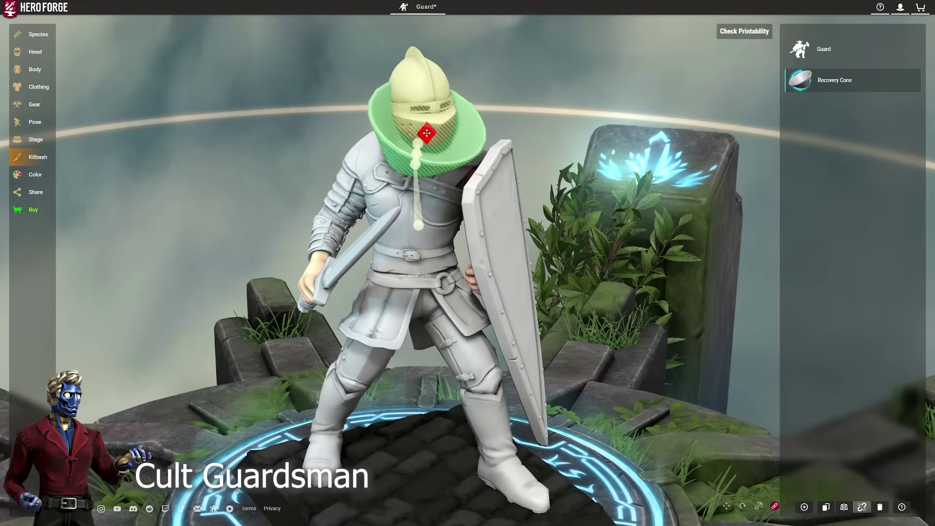
# - Attach the Recovery Cone to the Guard's neck
pyautogui.click(426, 132)
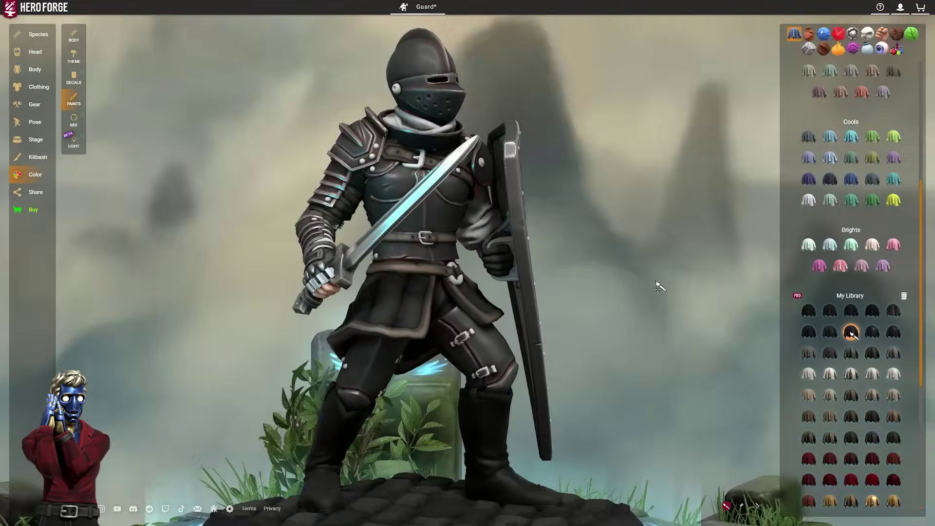
# - Inspect the Guard's back and top, then tint the scene lighting red
pyautogui.moveTo(660, 287); pyautogui.dragTo(152, 257)
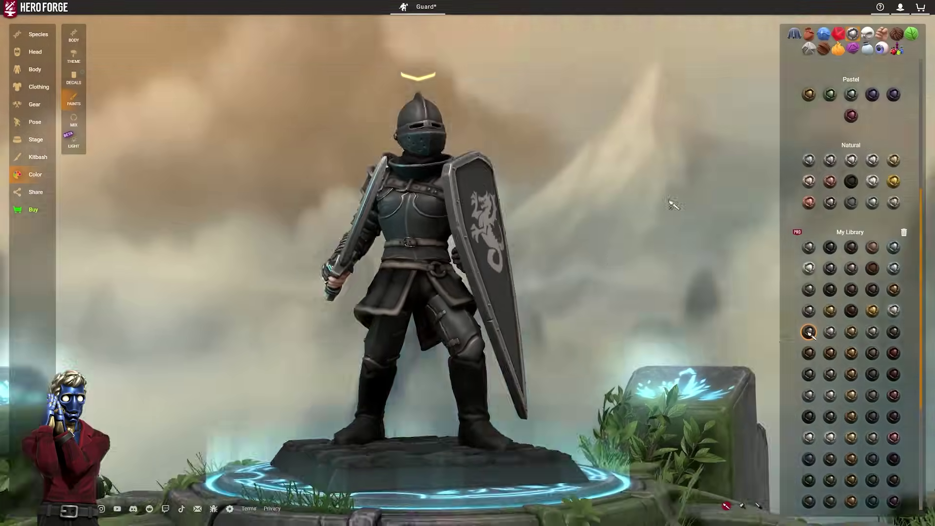
pyautogui.moveTo(672, 203); pyautogui.dragTo(640, 306)
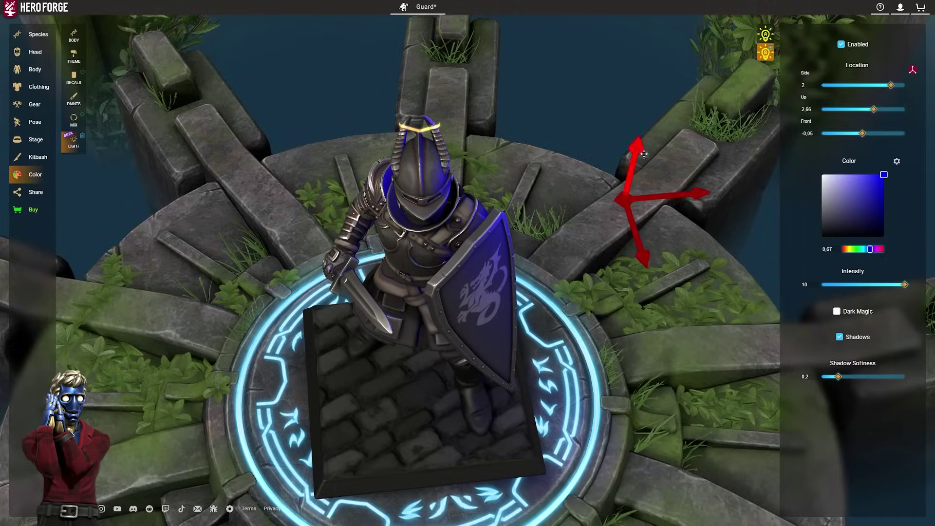
pyautogui.moveTo(874, 249); pyautogui.dragTo(845, 250)
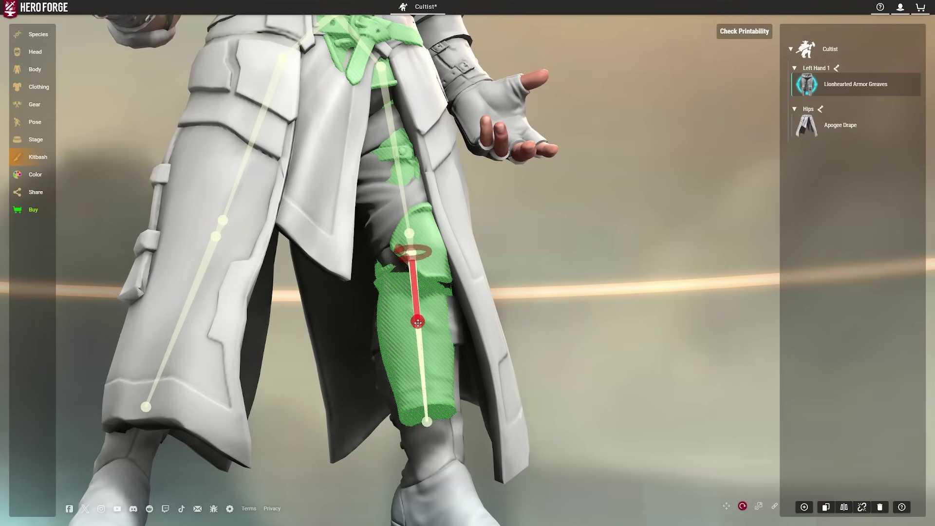
# - Scroll the view in on the Kobold Monk
pyautogui.scroll(-5, 502, 311)
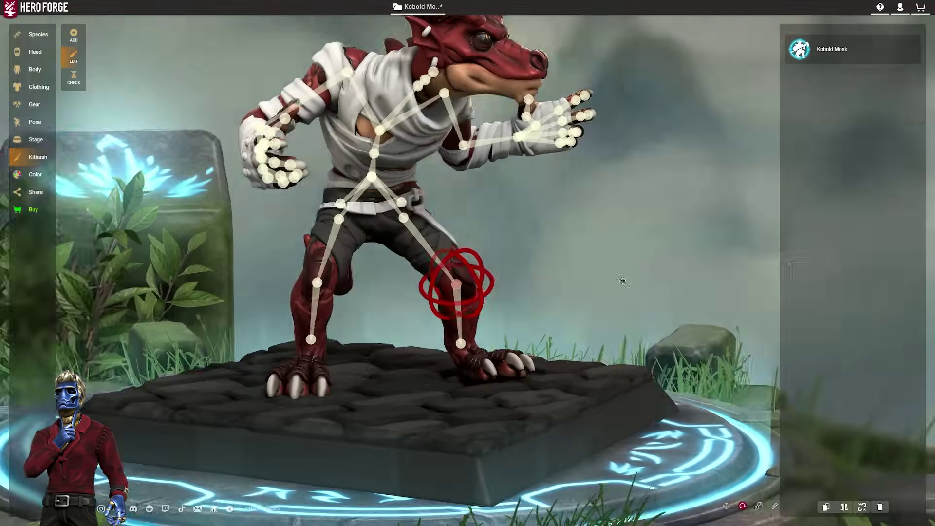
# - Orbit the view around the crouching Kobold Monk
pyautogui.moveTo(520, 278); pyautogui.dragTo(453, 214)
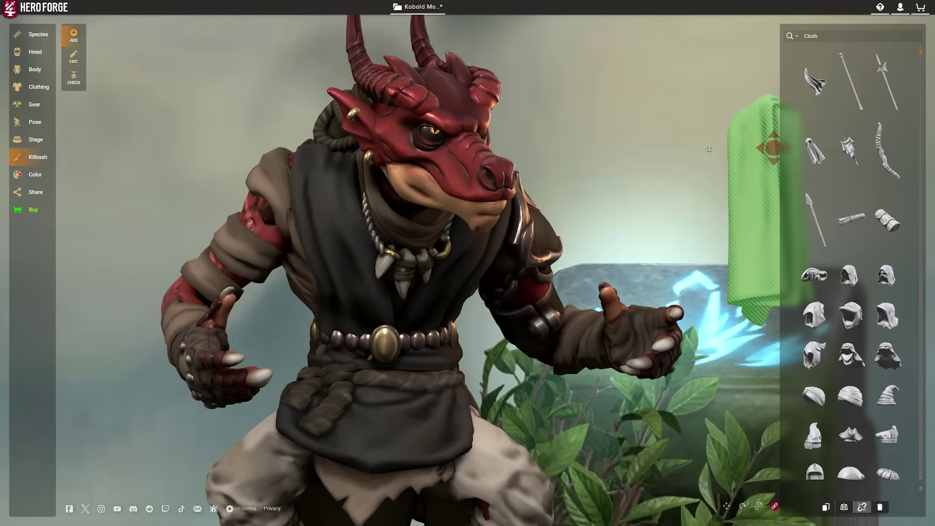
# - Attach the cloth piece to the kobold's chest and curl its middle-finger claw
pyautogui.moveTo(736, 148); pyautogui.dragTo(297, 228)
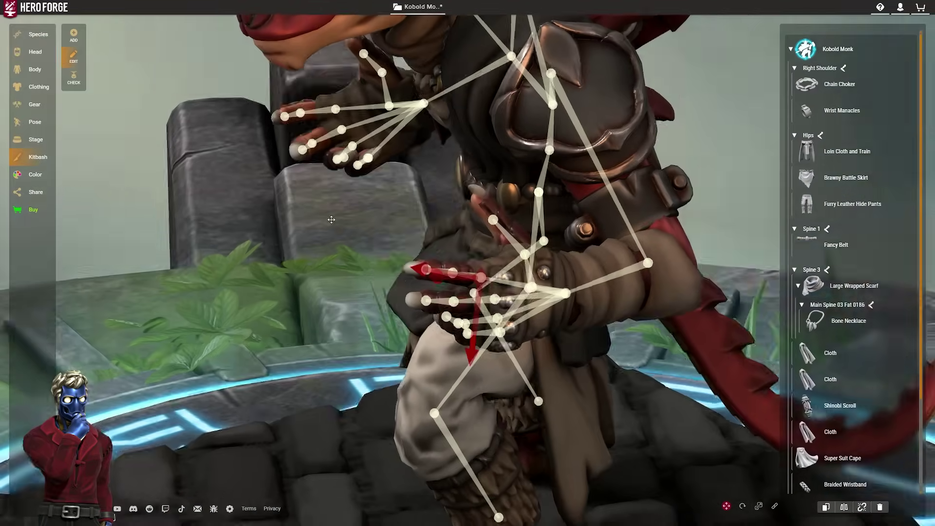
pyautogui.click(419, 303)
pyautogui.press('e')
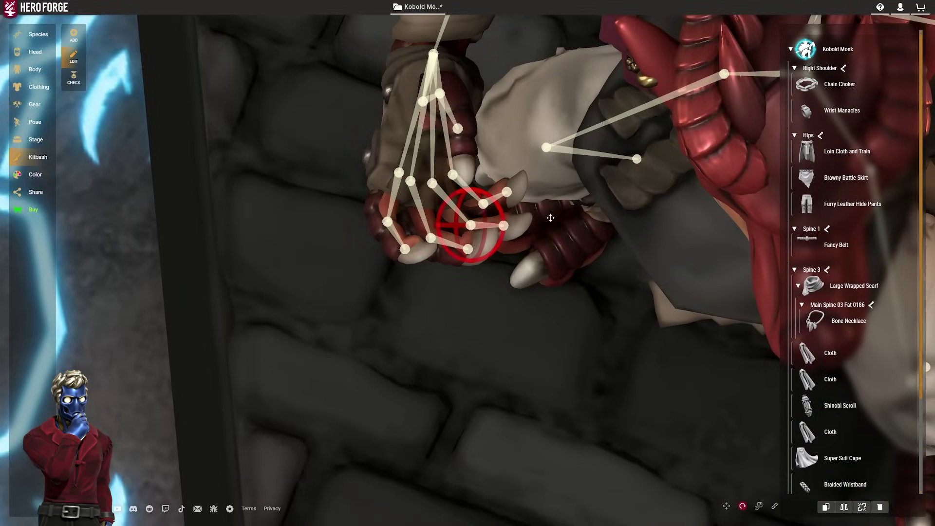
pyautogui.moveTo(503, 226); pyautogui.dragTo(502, 214)
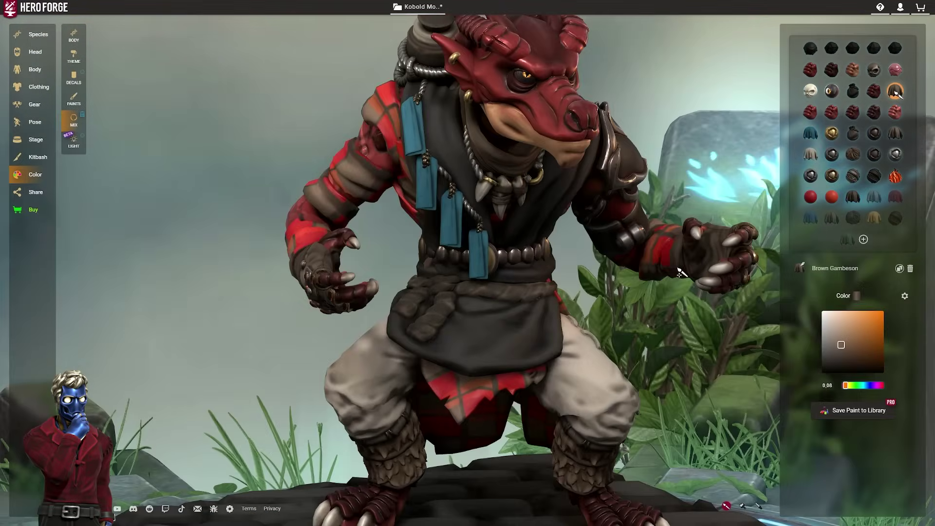
# - Paint the kobold with Brown Gambeson 2 and rotate the striped scarf decal slightly
pyautogui.click(858, 239)
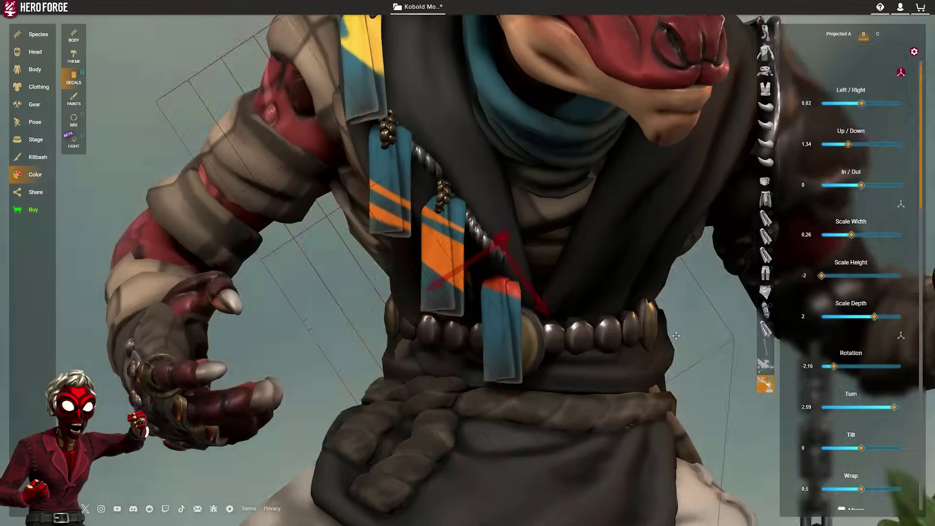
pyautogui.moveTo(834, 329); pyautogui.dragTo(837, 329)
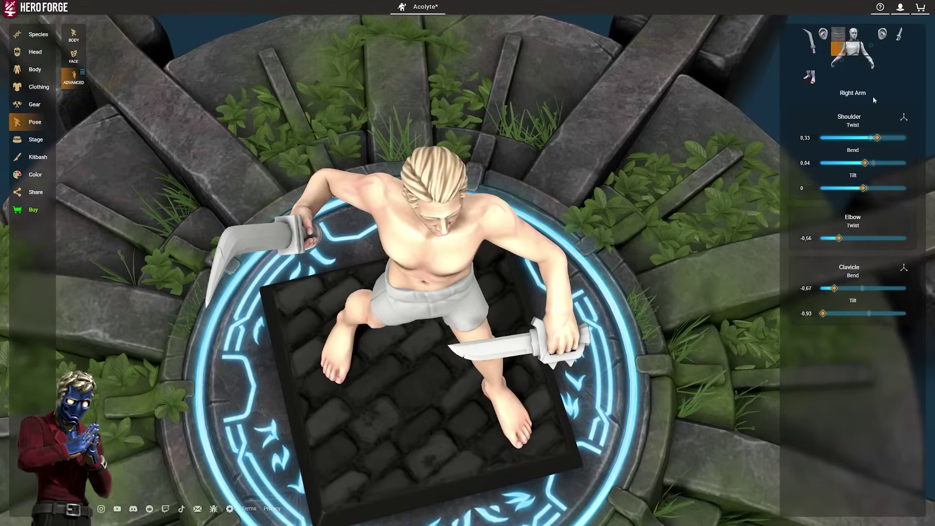
# - Pose the Acolyte's right wrist and hand, add boots and the Executioner Robe, then pose the left arm
pyautogui.click(833, 66)
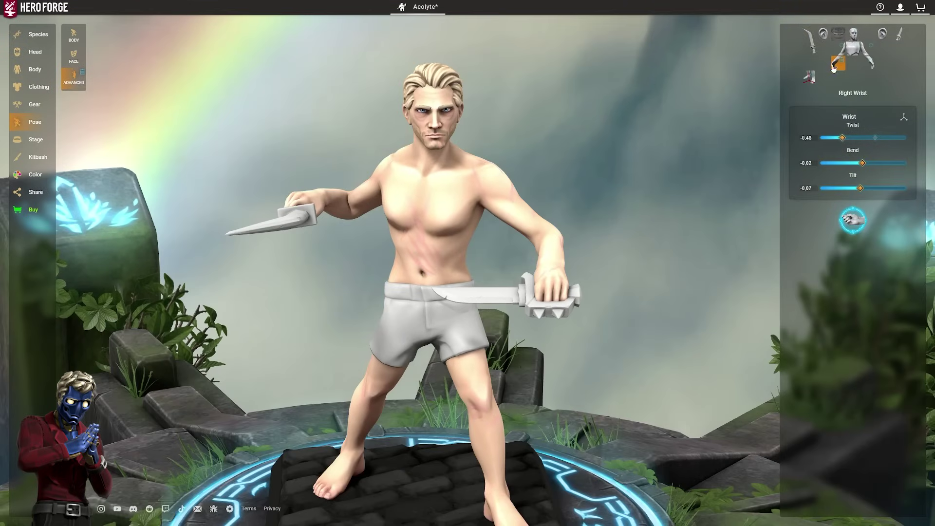
pyautogui.click(833, 66)
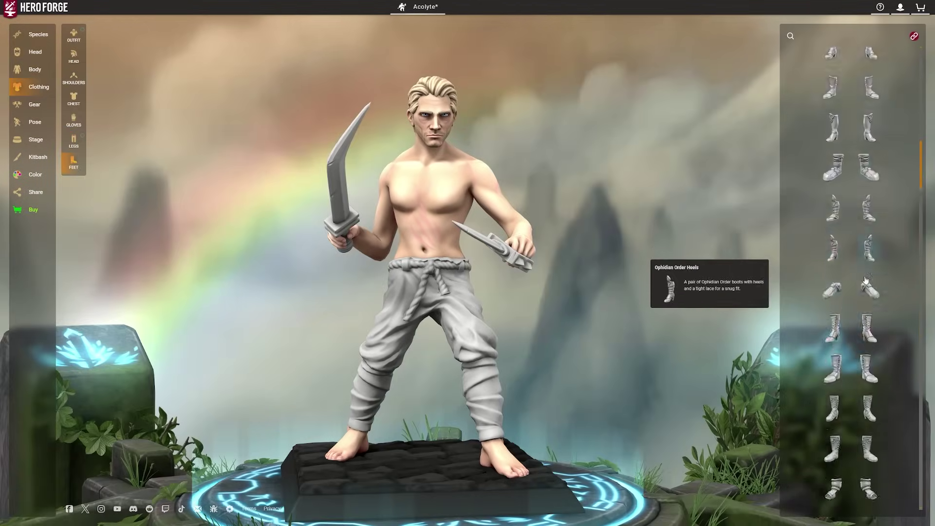
pyautogui.scroll(-3, 866, 280)
pyautogui.click(834, 384)
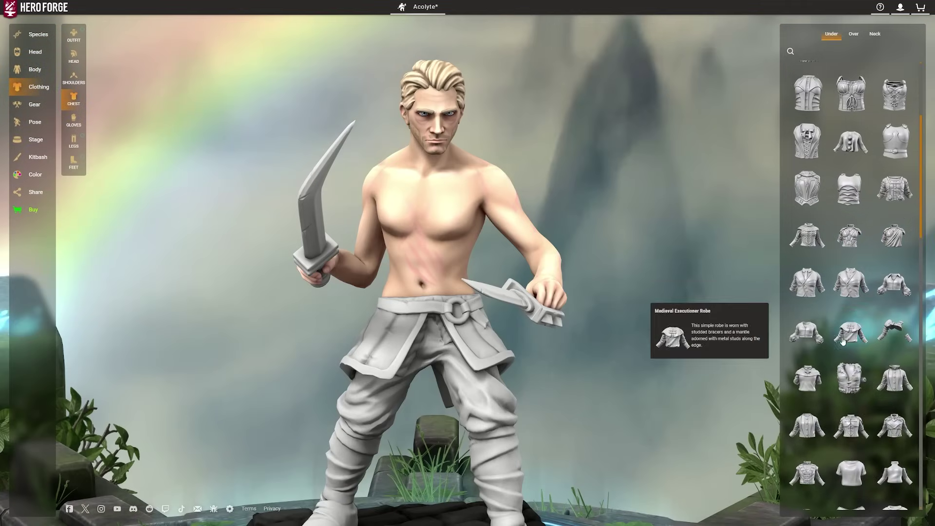
pyautogui.click(847, 336)
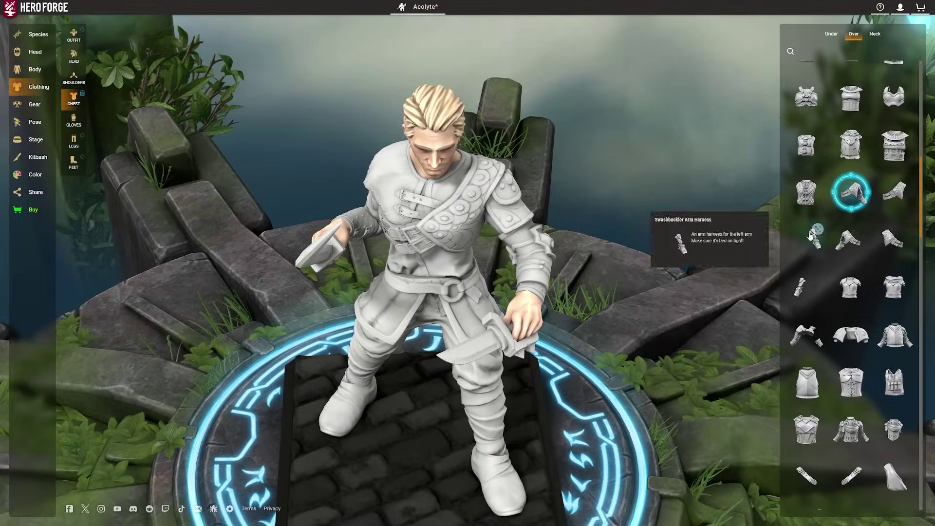
pyautogui.click(866, 53)
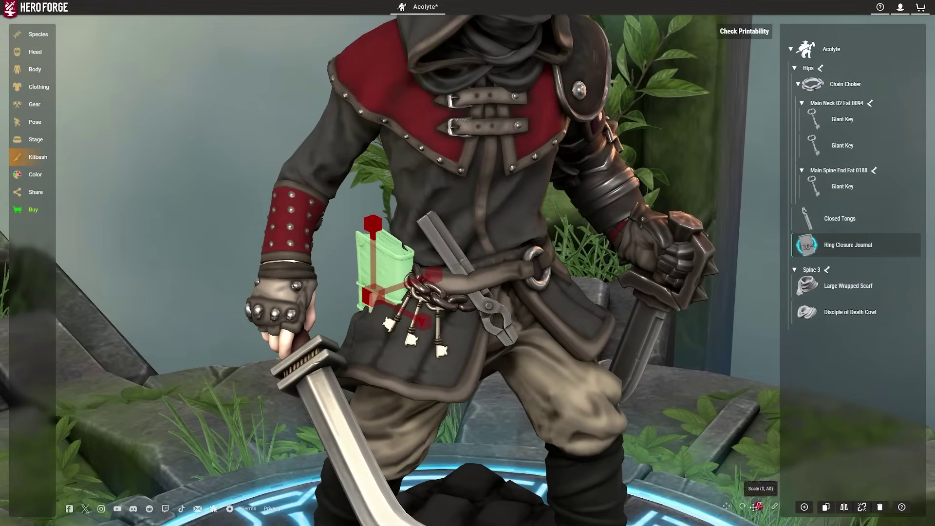
# - Adjust the kitbashed tongs' rotation and paint part of the Acolyte's outfit
pyautogui.click(742, 506)
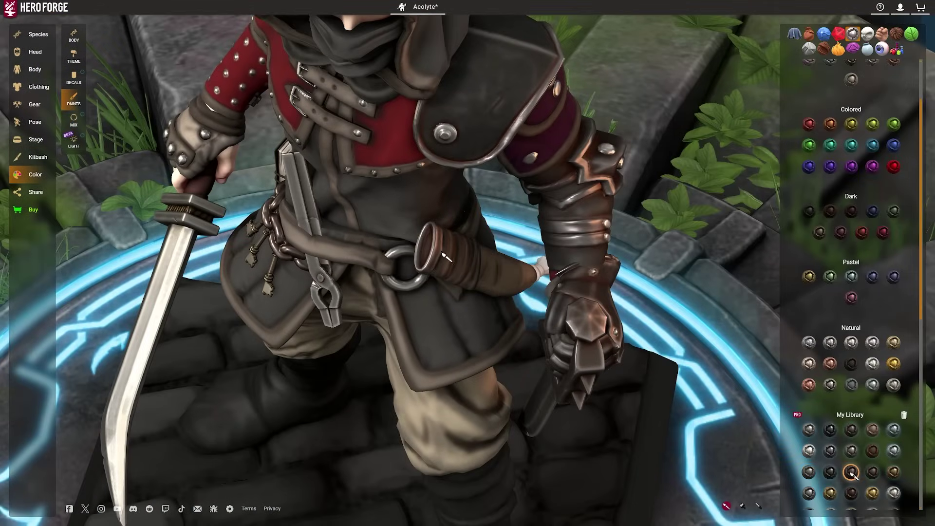
pyautogui.moveTo(444, 256); pyautogui.dragTo(540, 272)
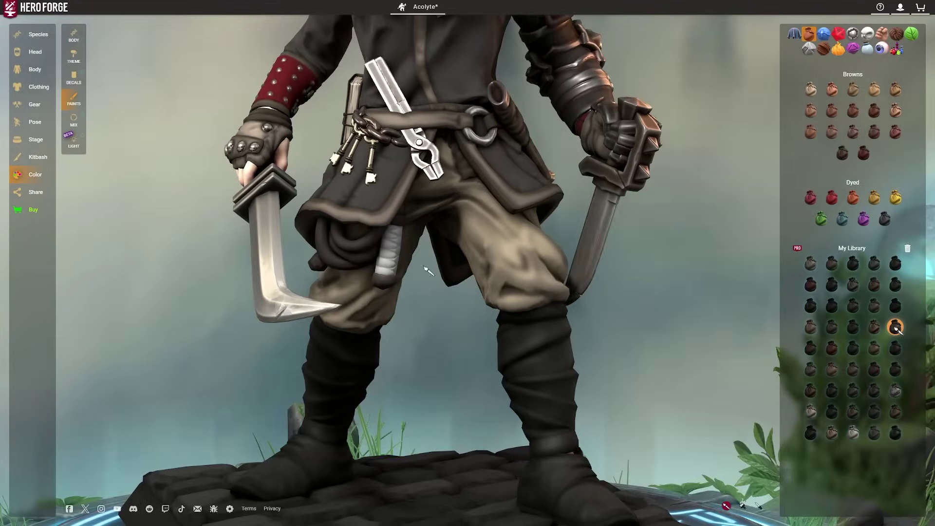
pyautogui.click(336, 261)
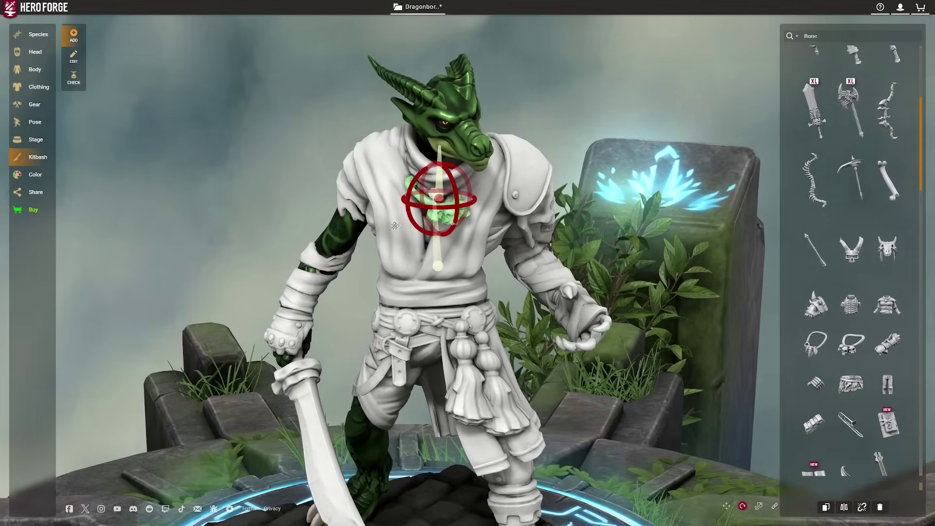
# - Attach a skull necklace at the dragonborn ranger's chest
pyautogui.click(438, 203)
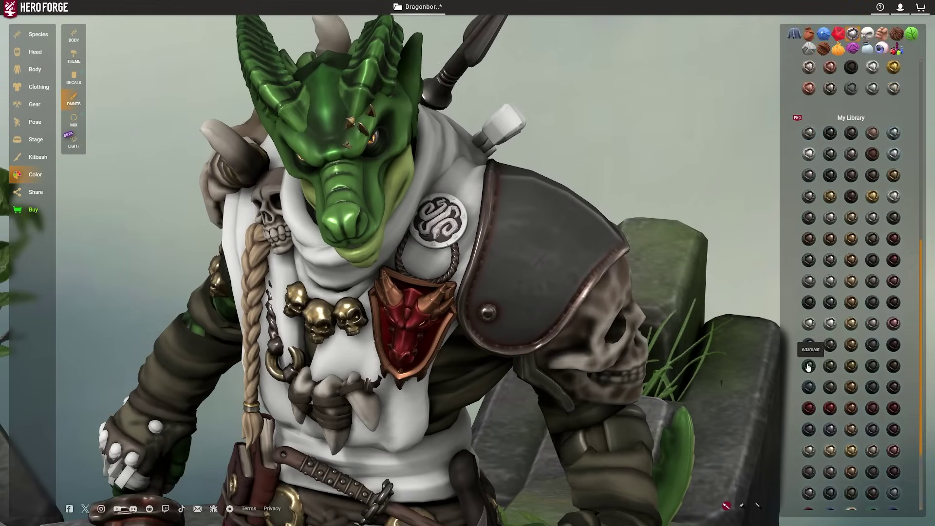
# - Paint one of the ranger's outfit pieces with the Adamant swatch
pyautogui.click(808, 342)
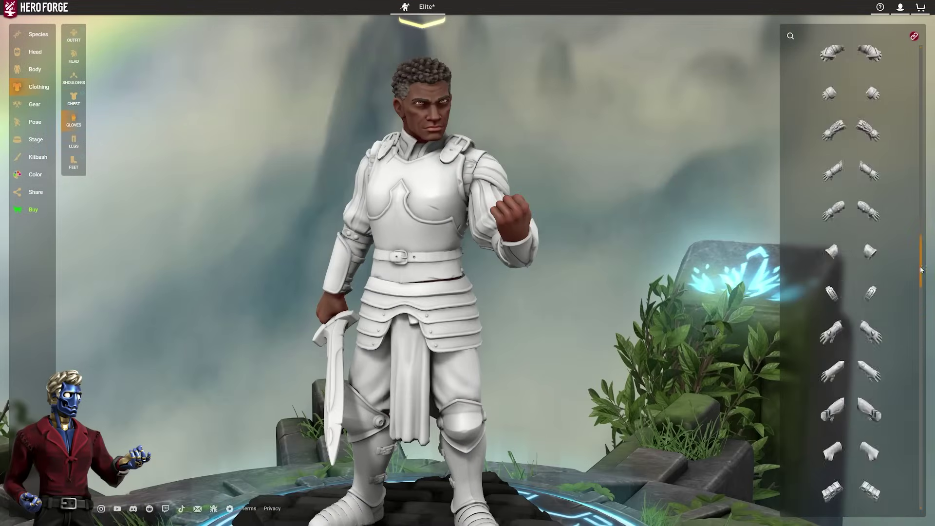
# - Browse shoulder armour pieces, then twist and bend the Elite's right pauldron to a new angle
pyautogui.click(74, 77)
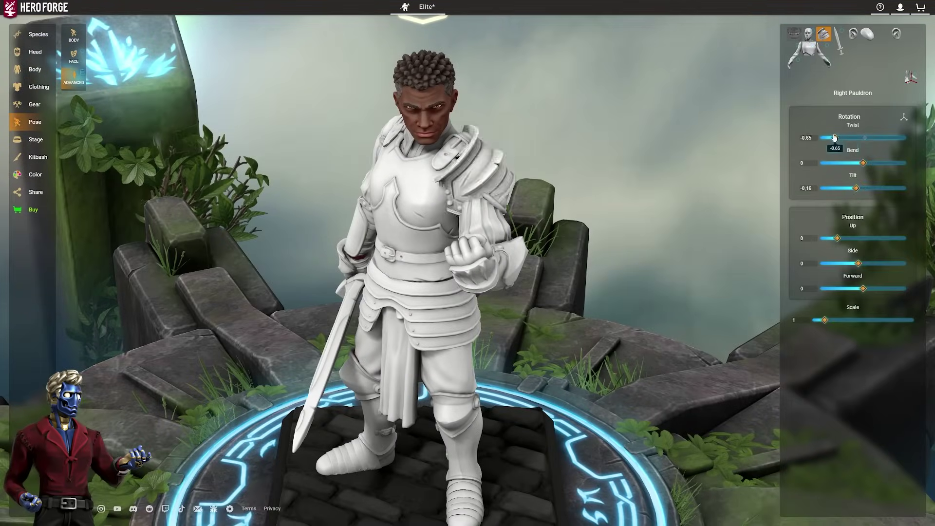
pyautogui.moveTo(833, 138); pyautogui.dragTo(856, 163)
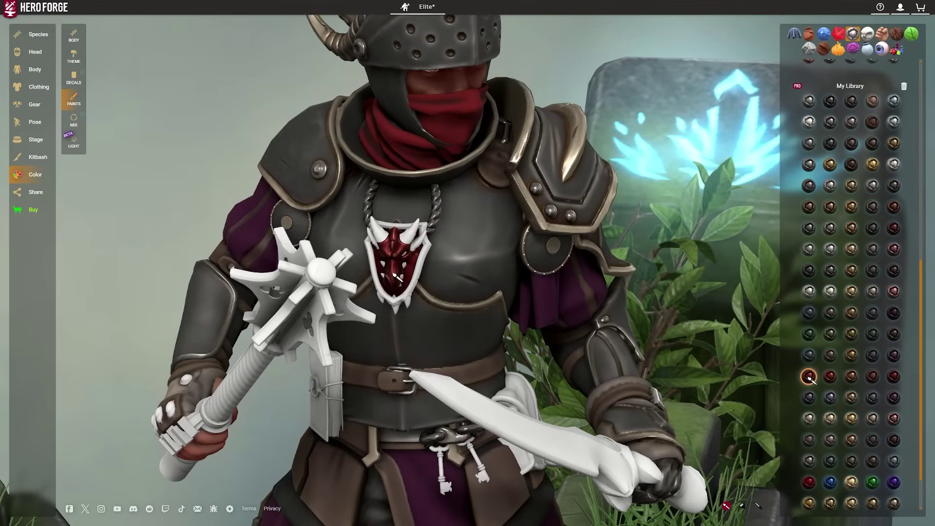
# - Paint the Elite's chest emblem frame copper
pyautogui.click(851, 377)
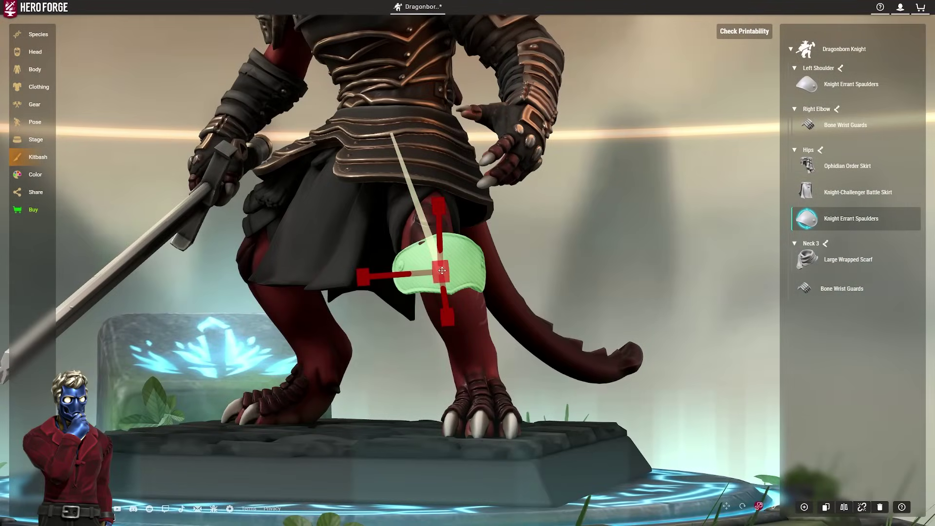
# - Switch the gizmo to resize mode for the spaulder piece at the knight's hips
pyautogui.press('r')
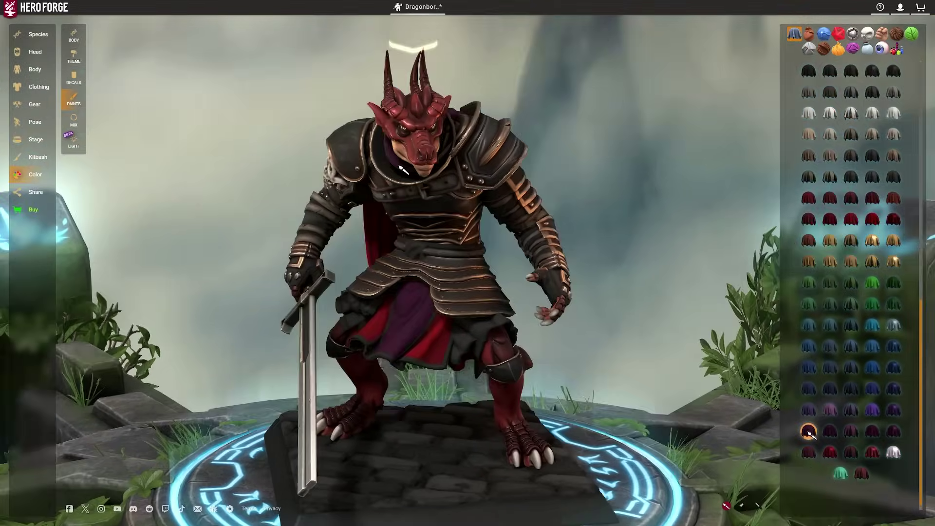
# - Zoom out to view the Dragonborn Knight from above
pyautogui.moveTo(623, 243); pyautogui.dragTo(623, 380)
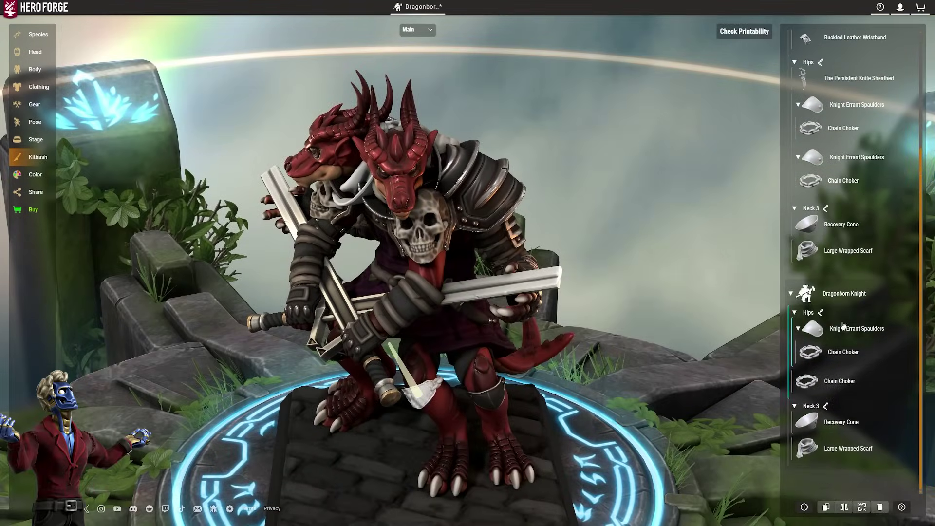
# - Scroll up through the colour panel
pyautogui.scroll(3, 842, 325)
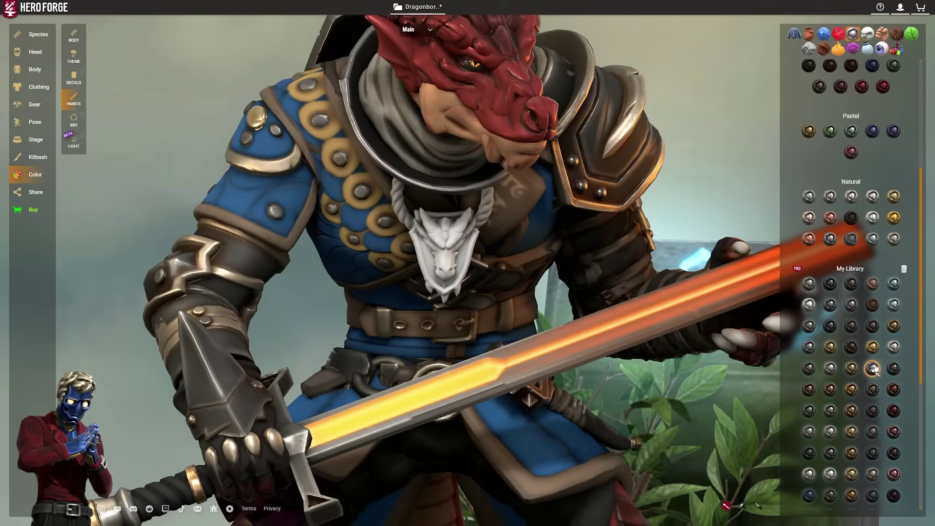
# - Paint the inner plate of the knight's dragon pendant bronze
pyautogui.click(851, 340)
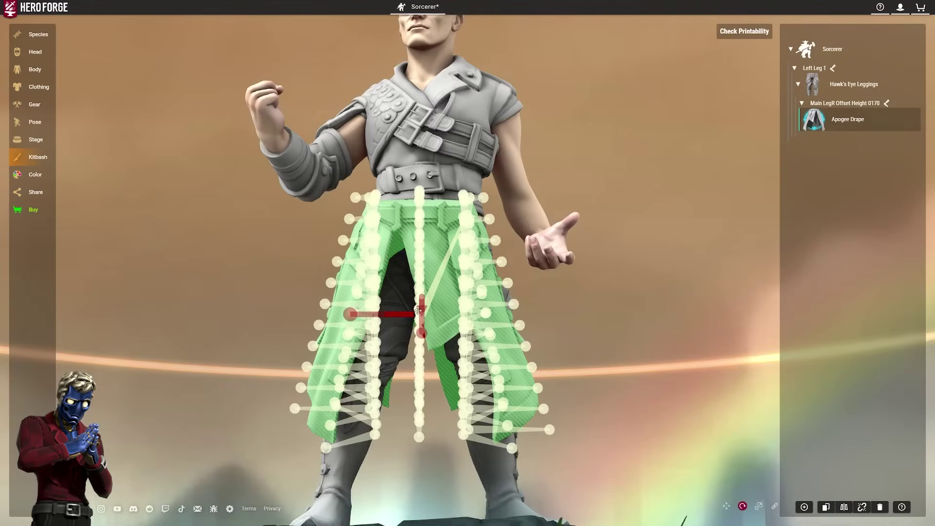
# - Switch from the Apogee Drape to the Lionhearted Armor Chest Guard on the sorcerer's arm
pyautogui.click(727, 500)
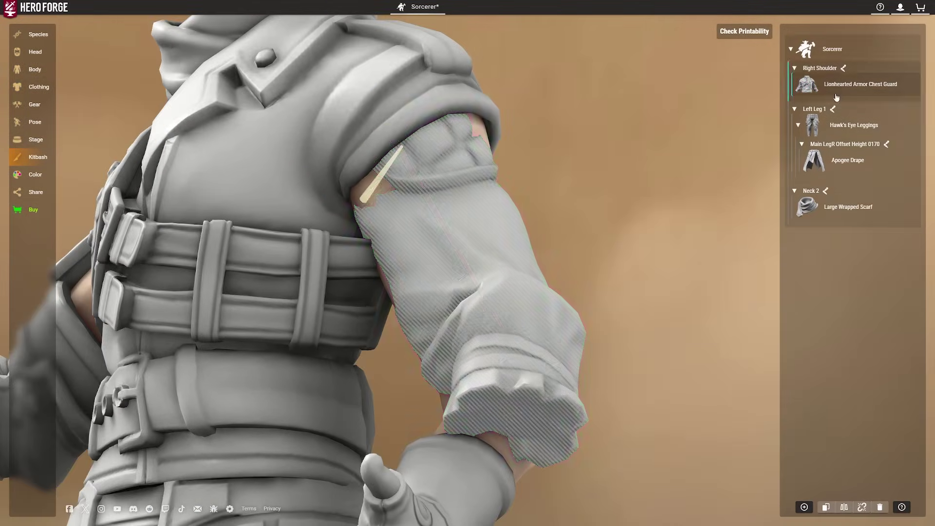
pyautogui.click(836, 90)
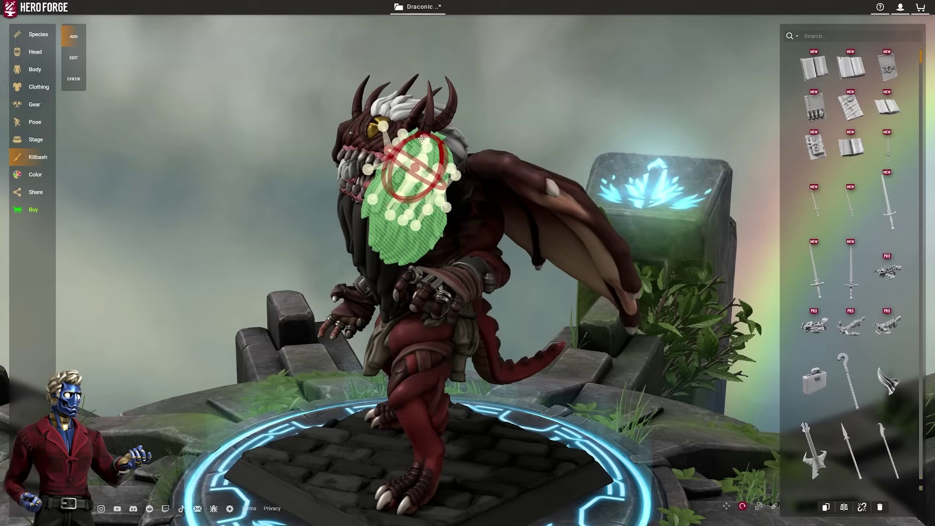
# - Select the Lionfolk Mane on the dragon's head, then move on to stage Light B
pyautogui.click(416, 135)
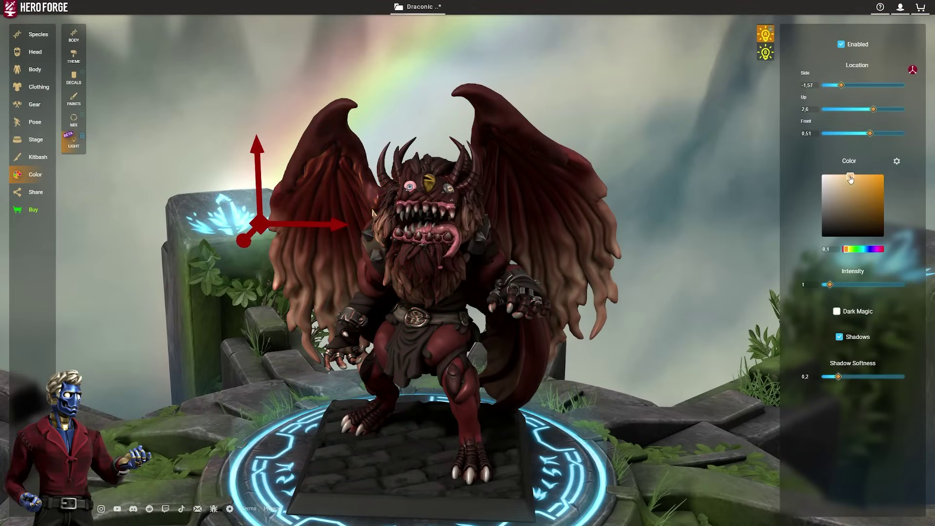
pyautogui.click(764, 52)
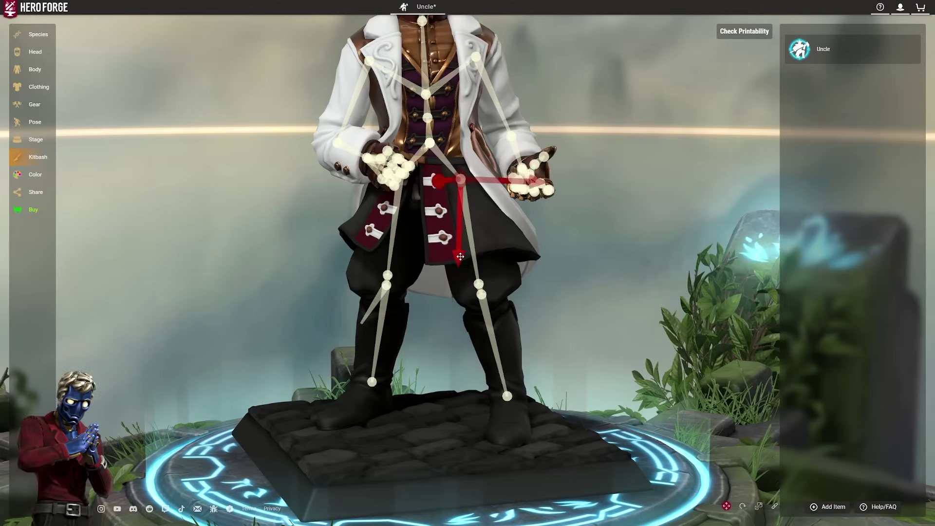
# - Put a sword from the Gear > Hands list in Lord Cain's hand
pyautogui.scroll(5, 634, 204)
pyautogui.scroll(-5, 634, 203)
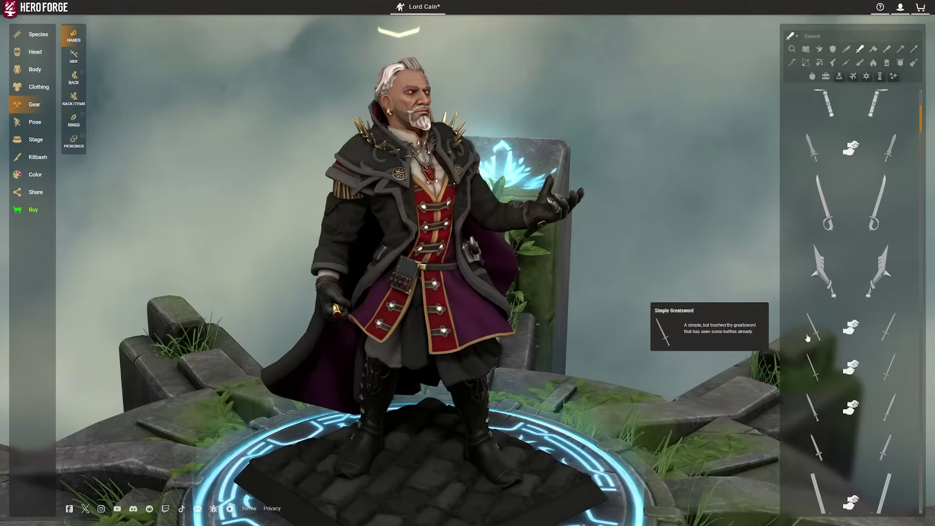
pyautogui.click(820, 259)
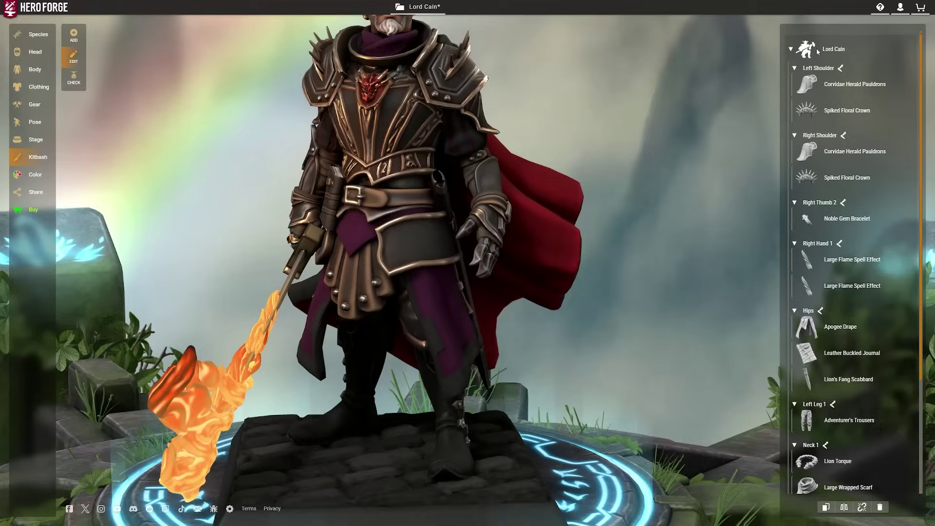
# - Select the whole figure and tilt Lord Cain's left back horn to 0.74
pyautogui.click(817, 50)
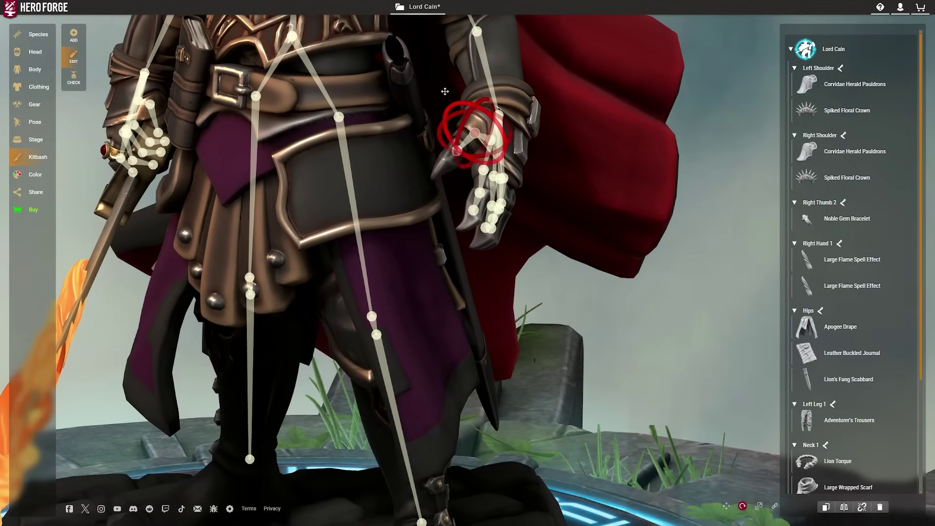
pyautogui.moveTo(381, 264); pyautogui.dragTo(240, 223)
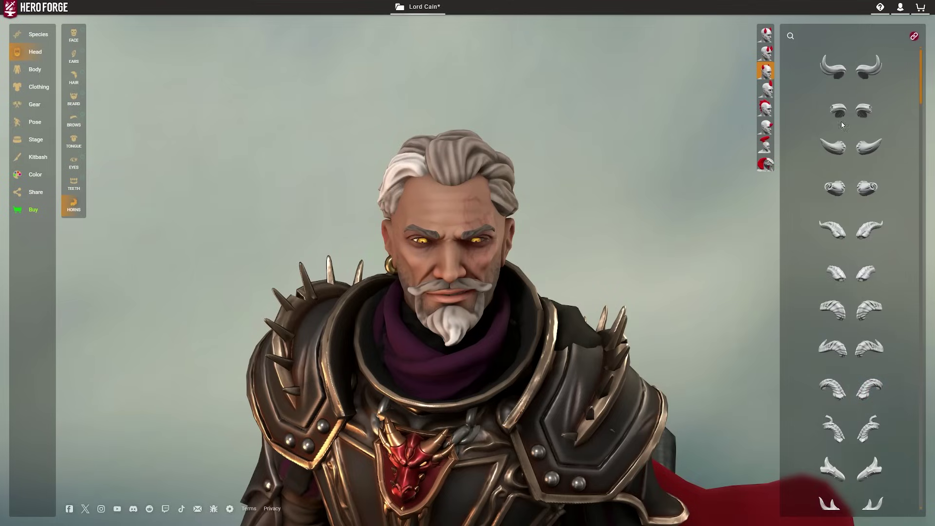
pyautogui.moveTo(847, 169); pyautogui.dragTo(835, 167)
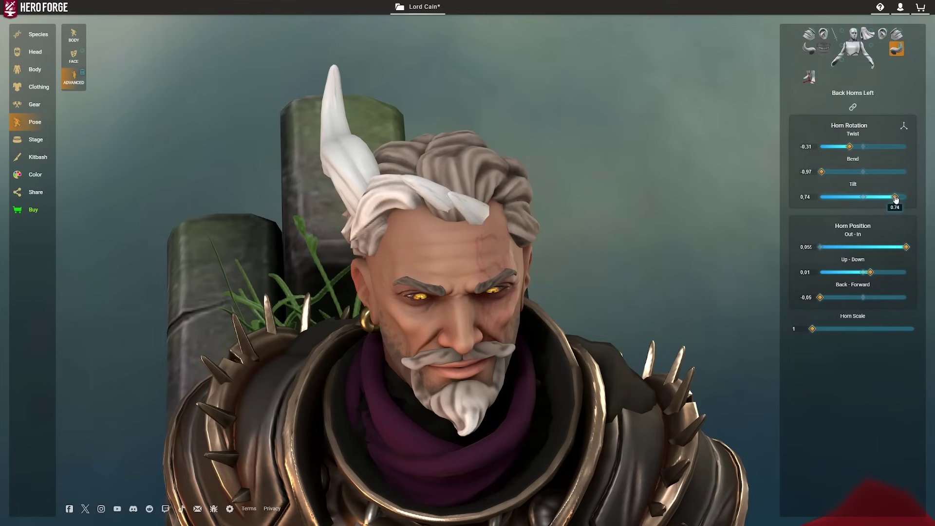